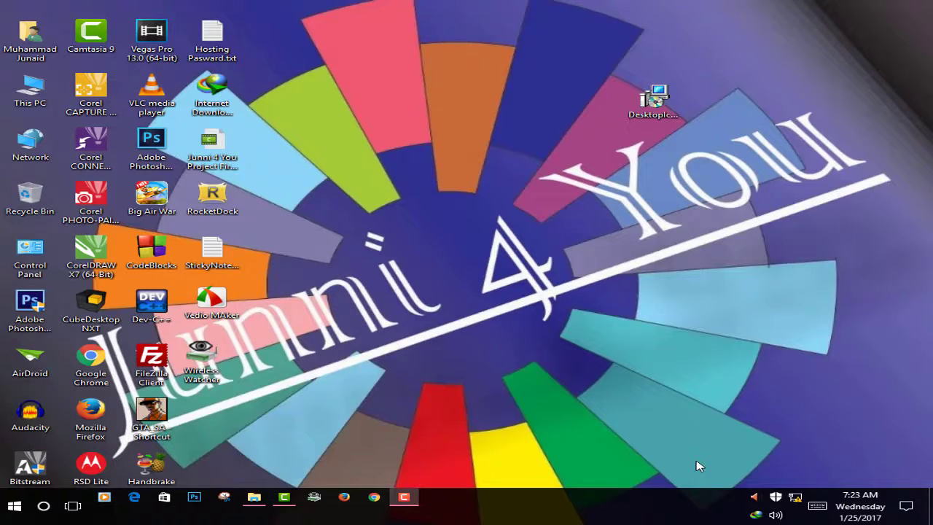
{"action": "right_click", "coordinate": [433, 208]}
{"action": "left_click", "coordinate": [465, 243]}
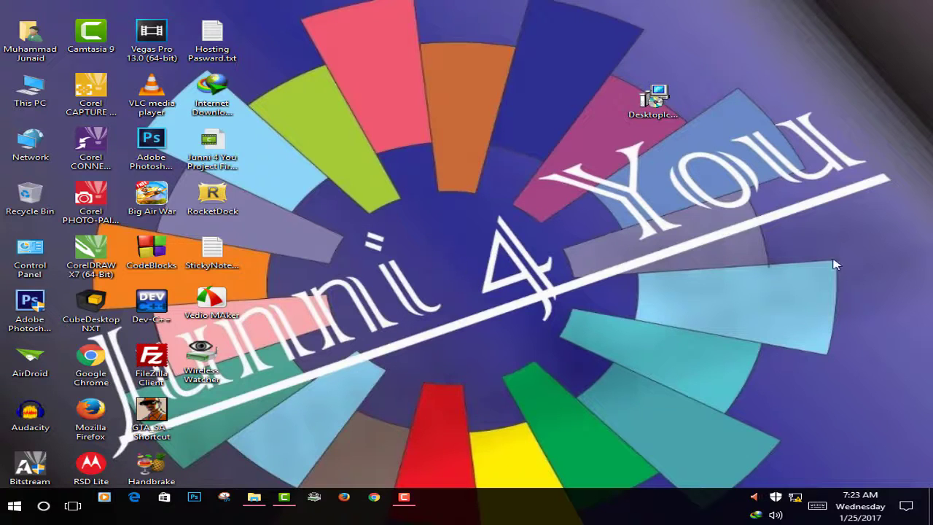
{"action": "left_click_drag", "start_coordinate": [860, 256], "coordinate": [523, 28]}
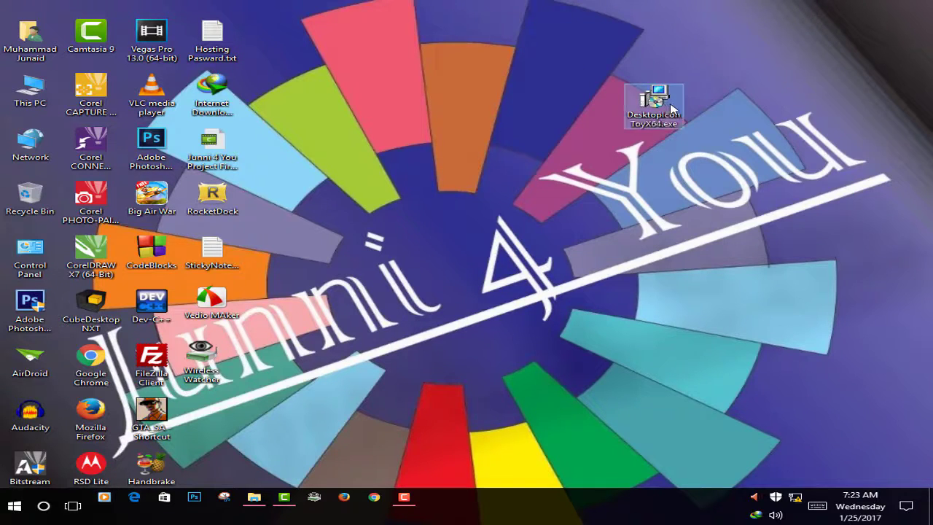
{"action": "right_click", "coordinate": [678, 98]}
{"action": "left_click", "coordinate": [764, 86]}
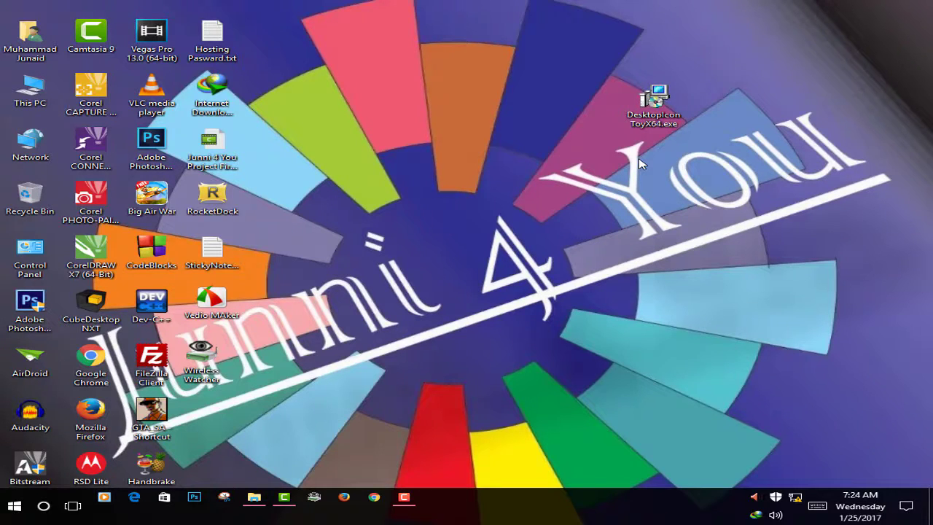
{"action": "left_click_drag", "start_coordinate": [559, 47], "coordinate": [771, 204]}
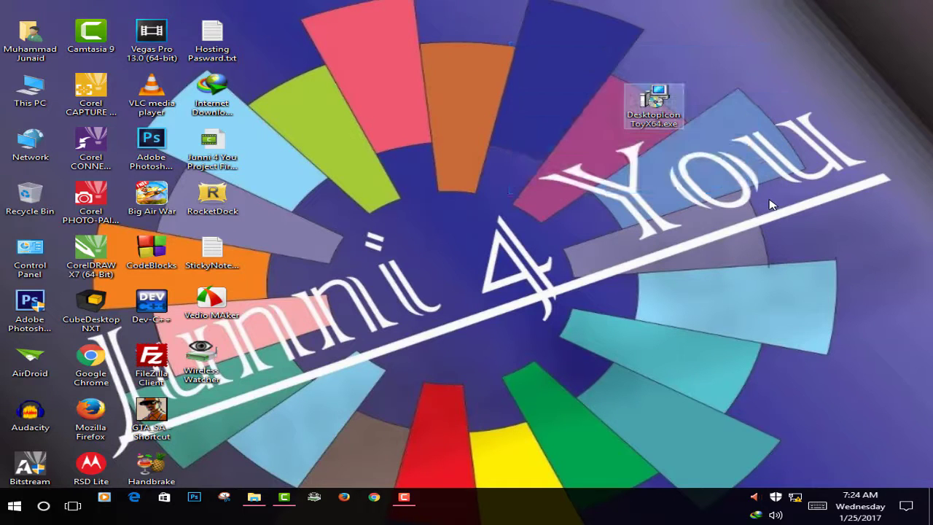
{"action": "right_click", "coordinate": [516, 103]}
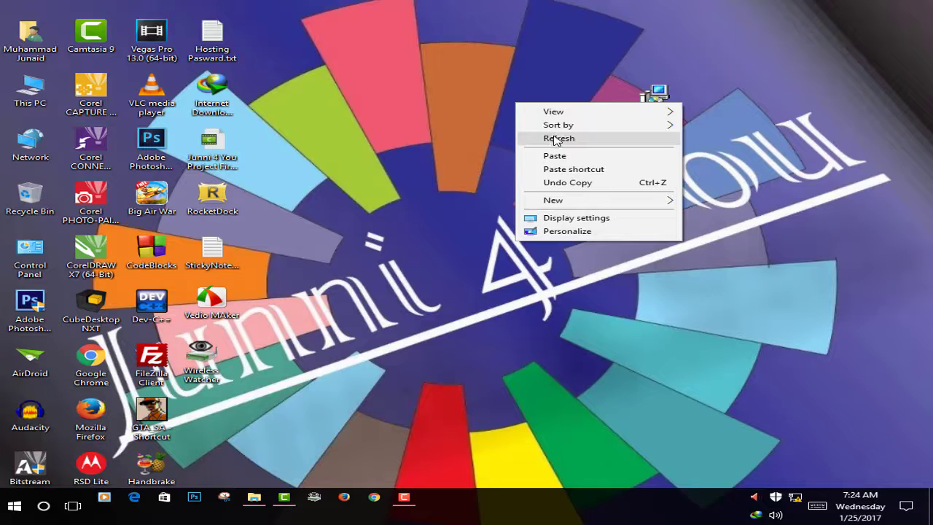
{"action": "left_click", "coordinate": [558, 138]}
{"action": "right_click", "coordinate": [500, 179]}
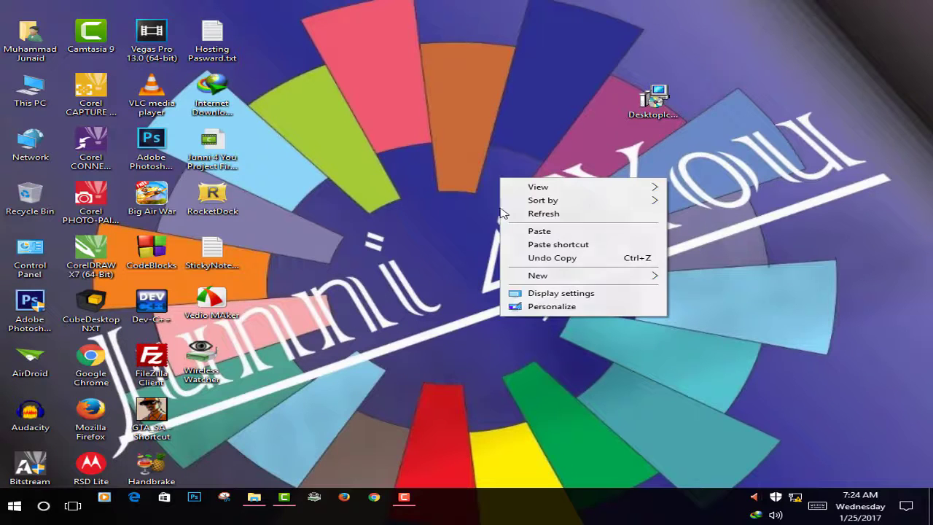
{"action": "left_click", "coordinate": [546, 216]}
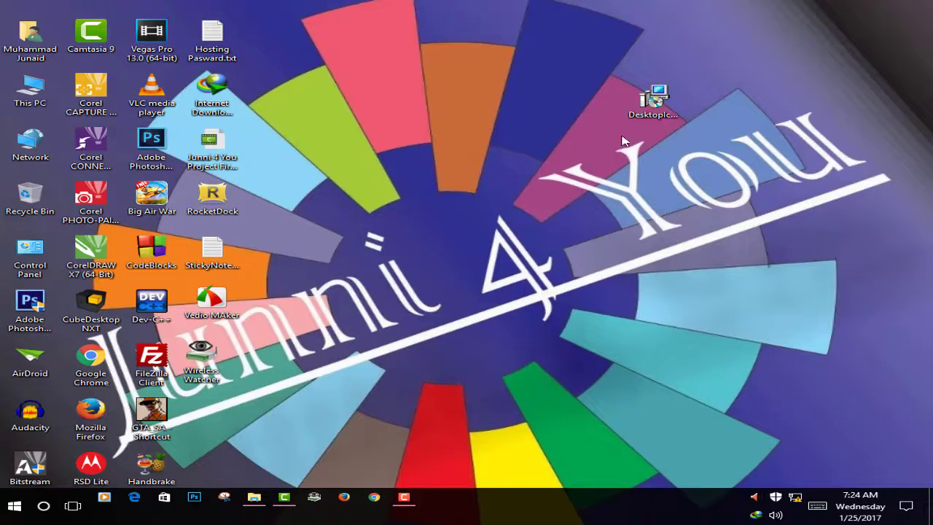
{"action": "left_click_drag", "start_coordinate": [762, 191], "coordinate": [483, 19]}
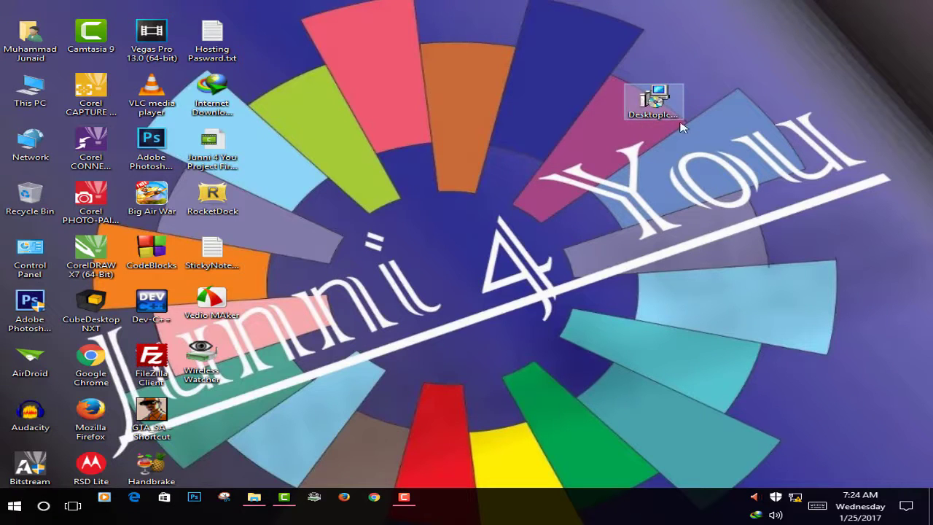
{"action": "key", "text": "F2"}
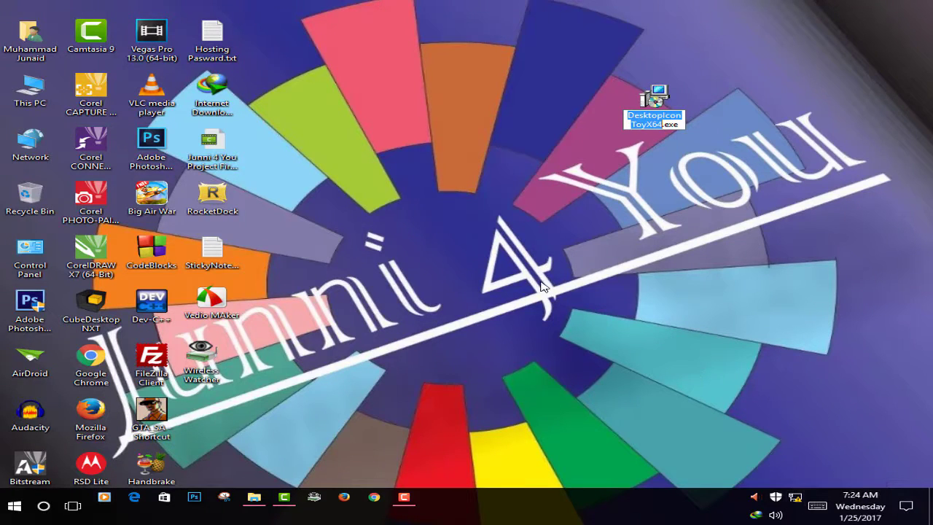
{"action": "right_click", "coordinate": [353, 136]}
{"action": "left_click", "coordinate": [384, 170]}
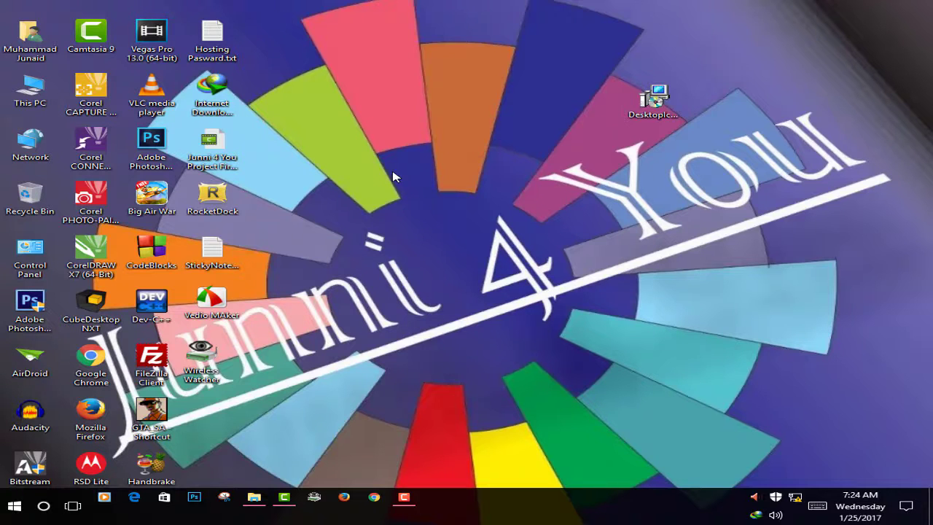
{"action": "right_click", "coordinate": [393, 176]}
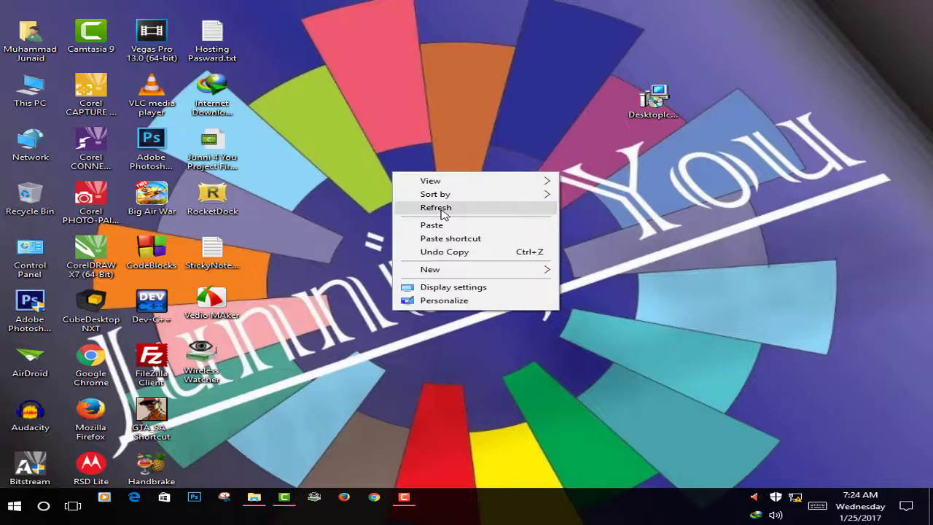
{"action": "left_click", "coordinate": [416, 205]}
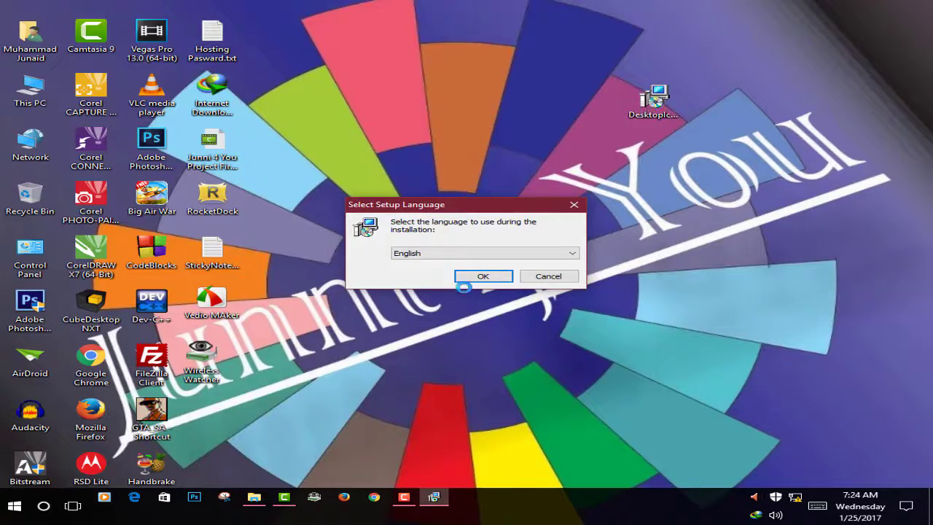
Step: Proceed with the Desktop Icon Toy setup in English and accept its license agreement
{"action": "left_click", "coordinate": [479, 276]}
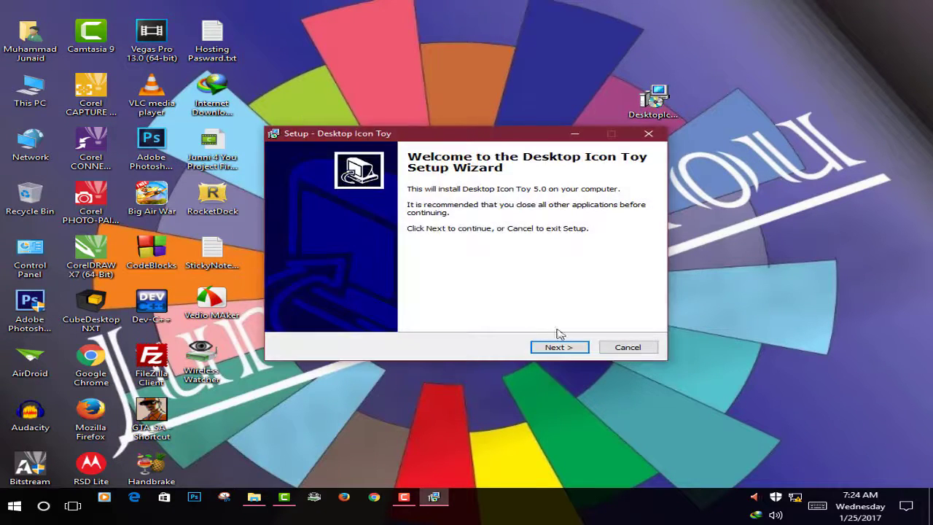
{"action": "left_click", "coordinate": [559, 348]}
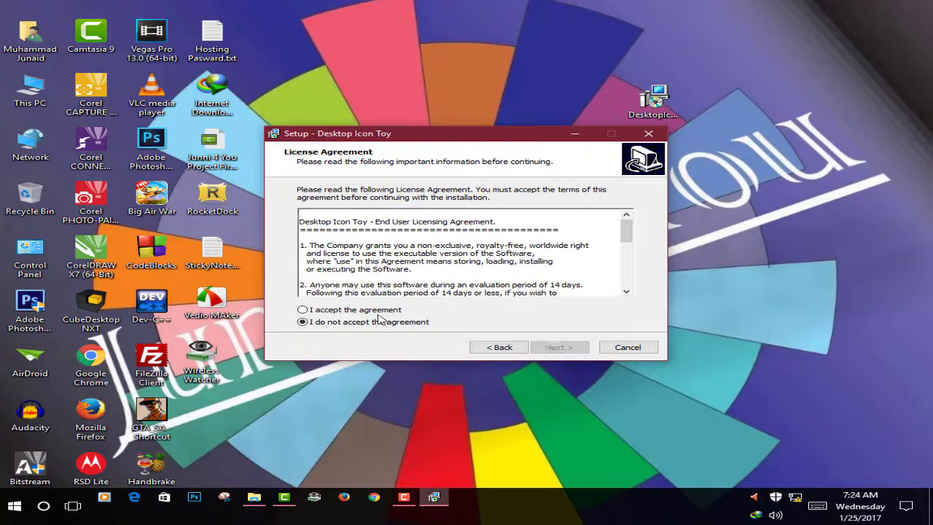
{"action": "left_click", "coordinate": [380, 310]}
{"action": "left_click", "coordinate": [571, 348]}
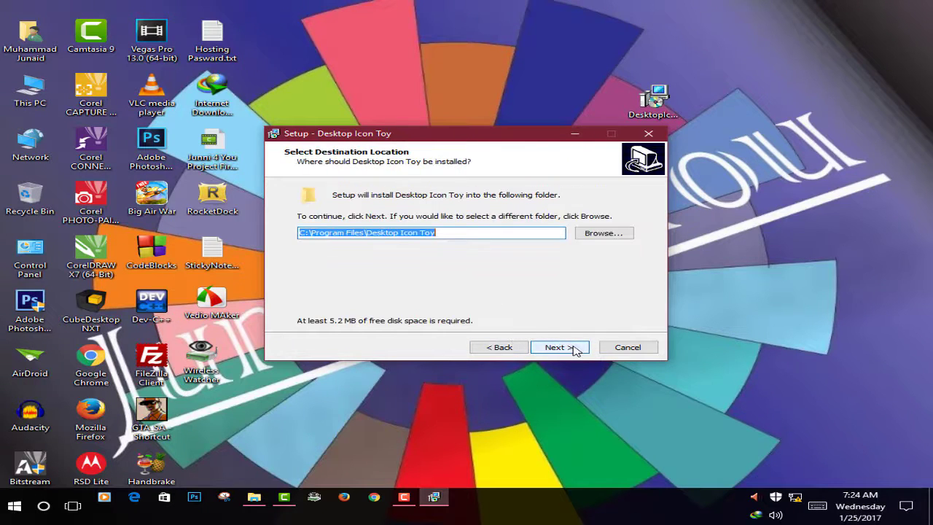
Step: Install Desktop Icon Toy into C:\Program Files\Desktop Icon Toy without additional icons, and launch it on finishing setup
{"action": "left_click", "coordinate": [574, 349]}
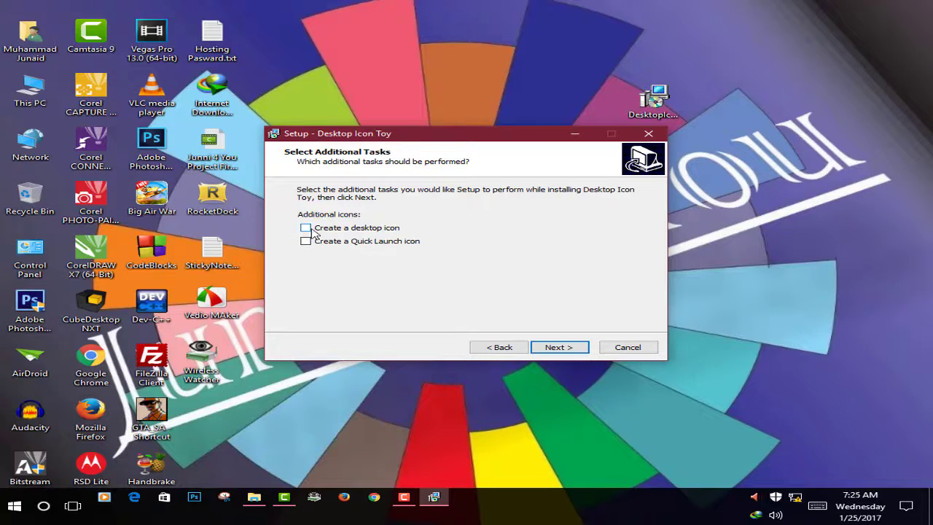
{"action": "left_click", "coordinate": [306, 228]}
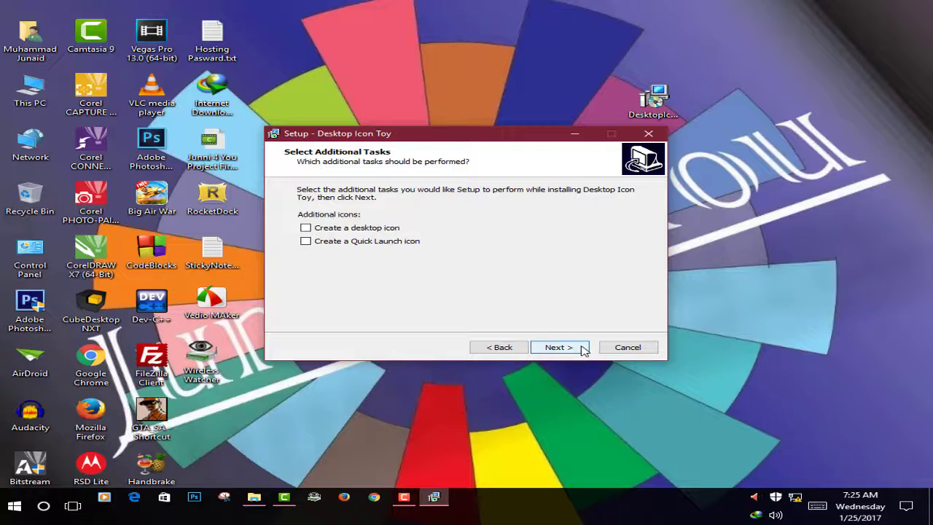
{"action": "left_click", "coordinate": [558, 348]}
{"action": "left_click", "coordinate": [585, 347]}
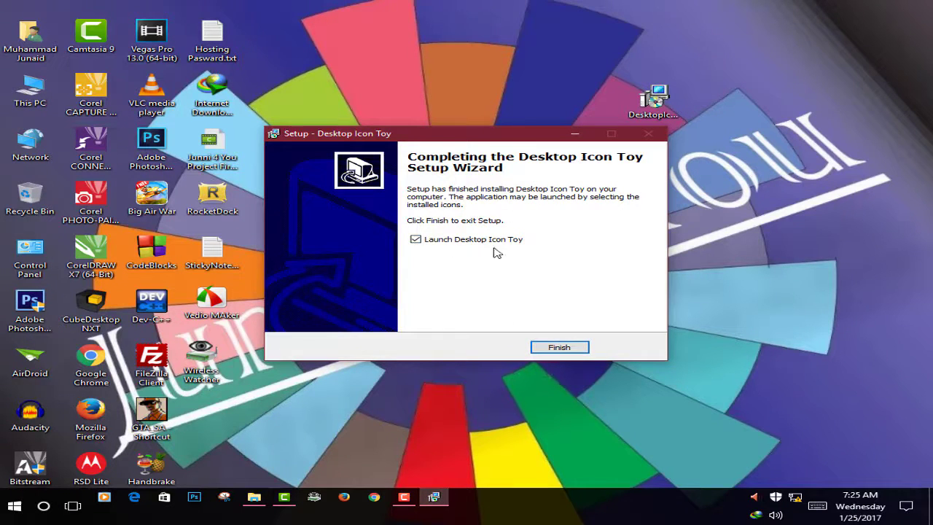
{"action": "left_click", "coordinate": [552, 348]}
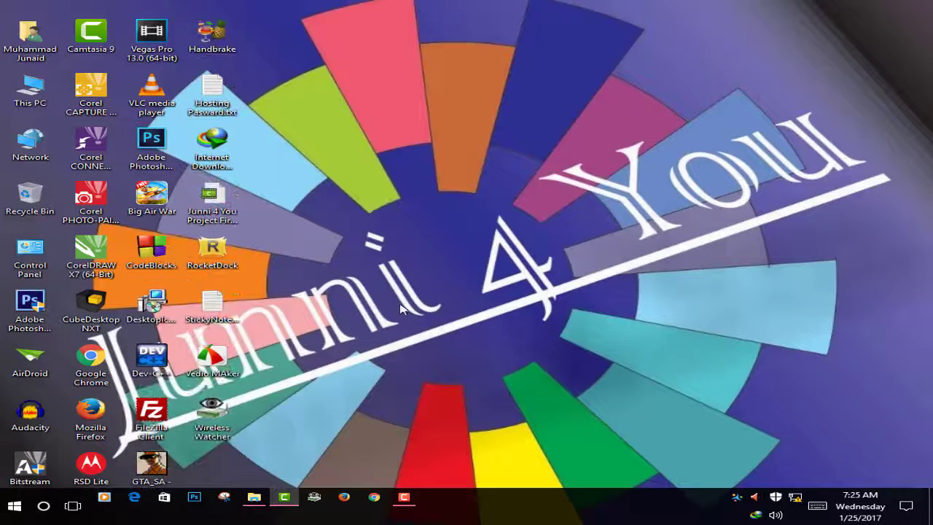
Step: Arrange the desktop icons in Desktop Icon Toy's Clock 1 layout
{"action": "right_click", "coordinate": [737, 497]}
{"action": "mouse_move", "coordinate": [777, 238]}
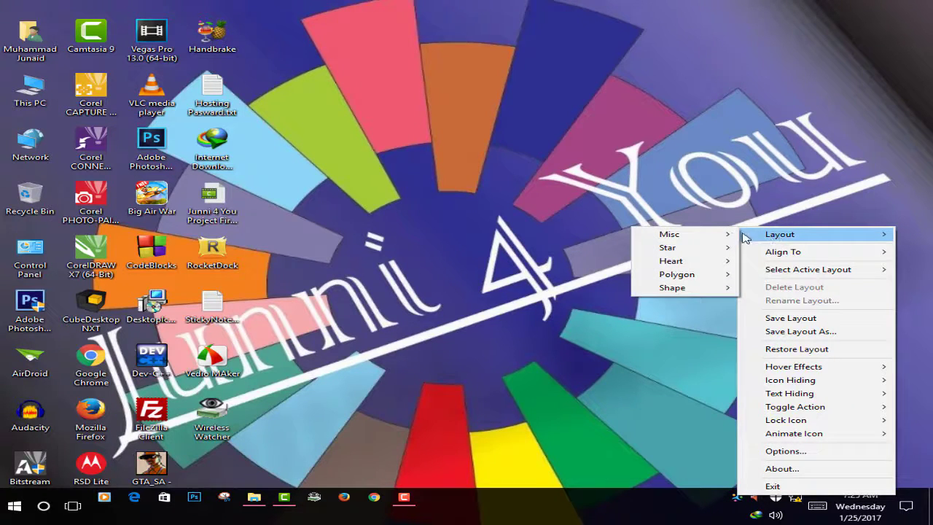
{"action": "mouse_move", "coordinate": [687, 237]}
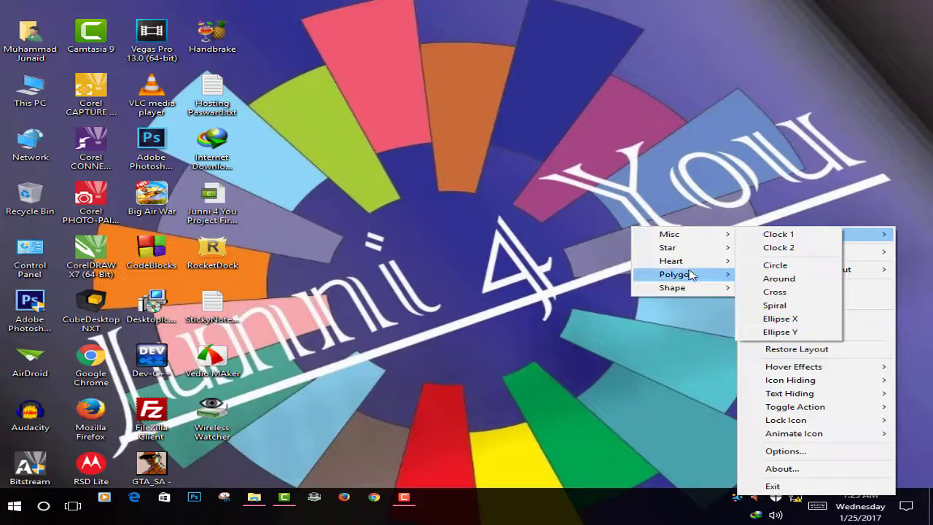
{"action": "left_click", "coordinate": [802, 237]}
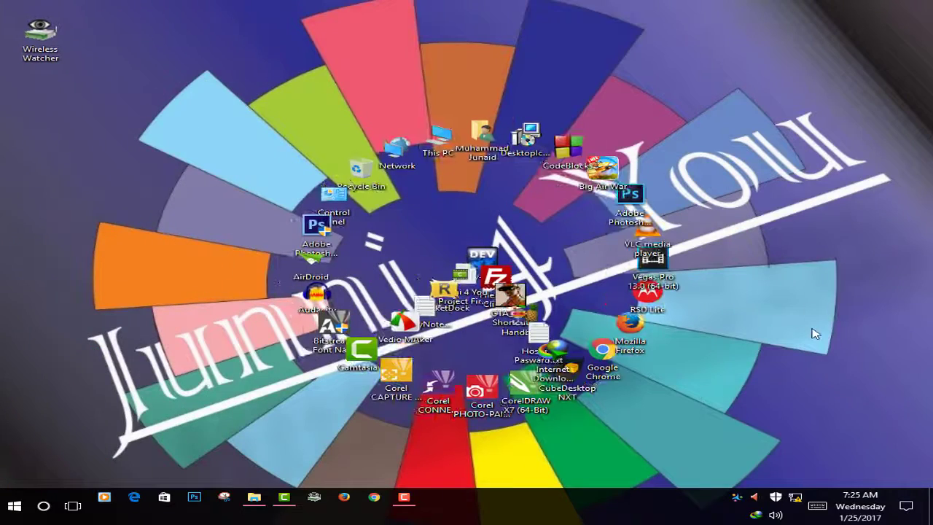
Step: Arrange the desktop icons in a six-pointed star using one of the Star layouts
{"action": "right_click", "coordinate": [737, 497]}
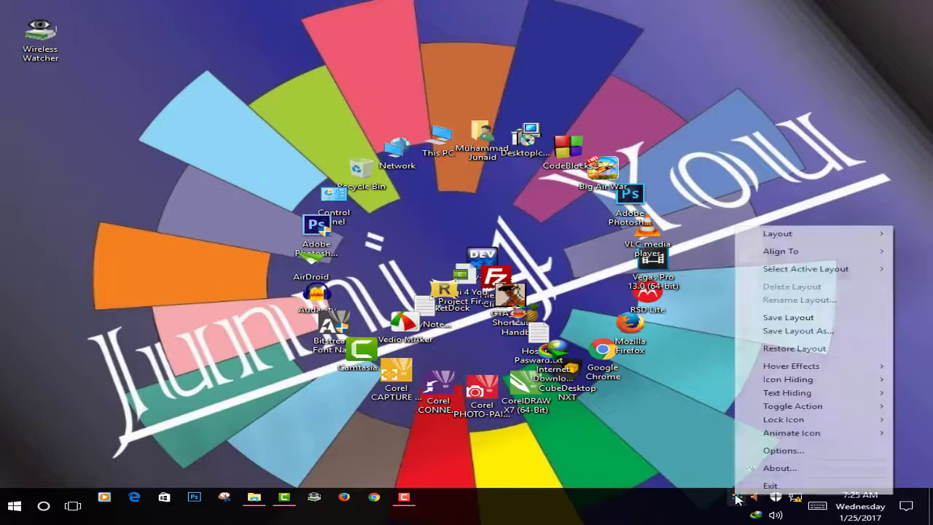
{"action": "mouse_move", "coordinate": [774, 233]}
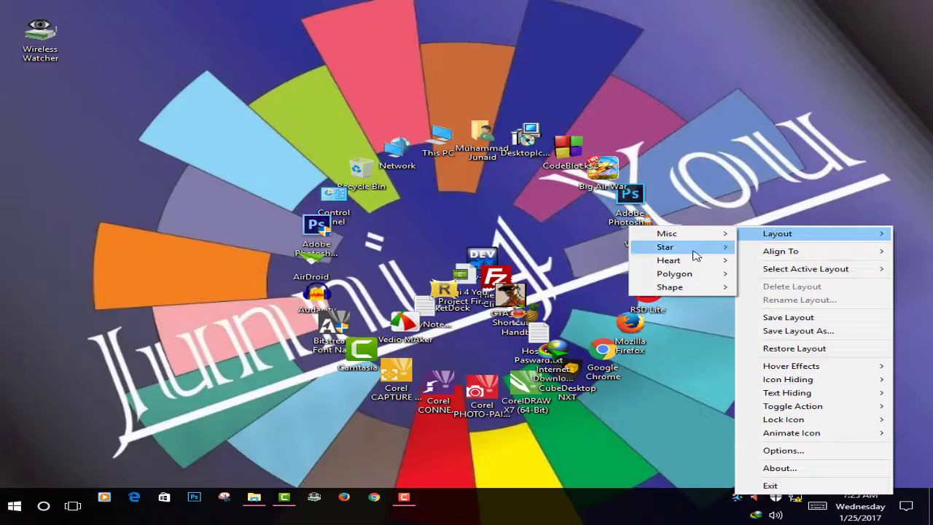
{"action": "mouse_move", "coordinate": [697, 248]}
{"action": "left_click", "coordinate": [790, 267]}
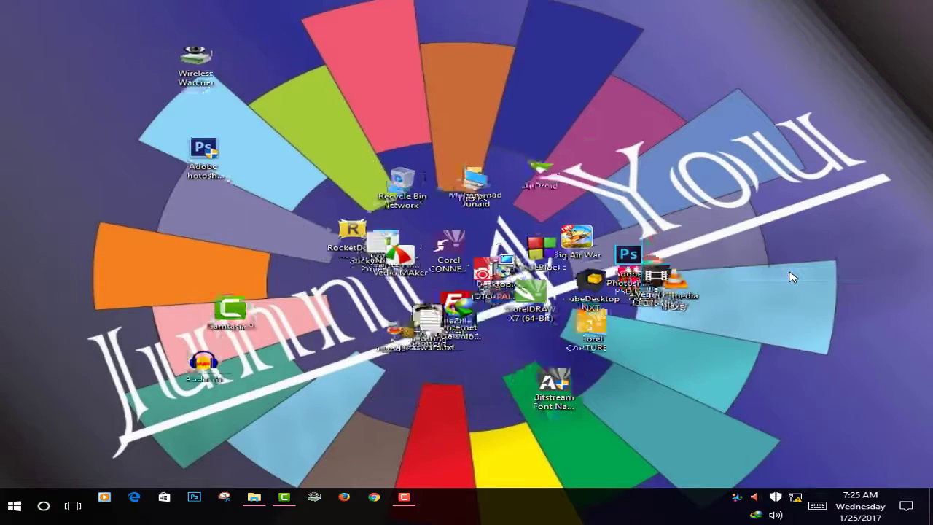
Step: Arrange the desktop icons in the Triangle polygon layout
{"action": "right_click", "coordinate": [738, 498]}
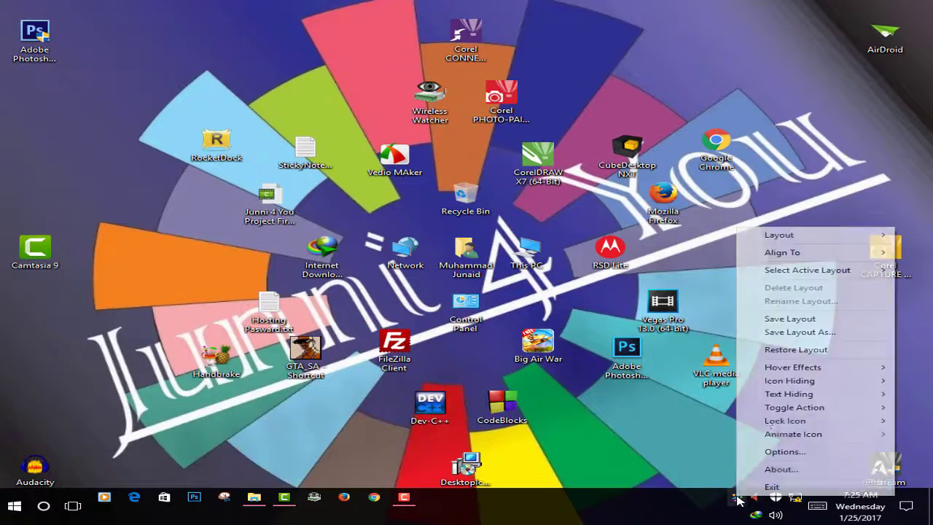
{"action": "mouse_move", "coordinate": [781, 242]}
{"action": "mouse_move", "coordinate": [694, 279]}
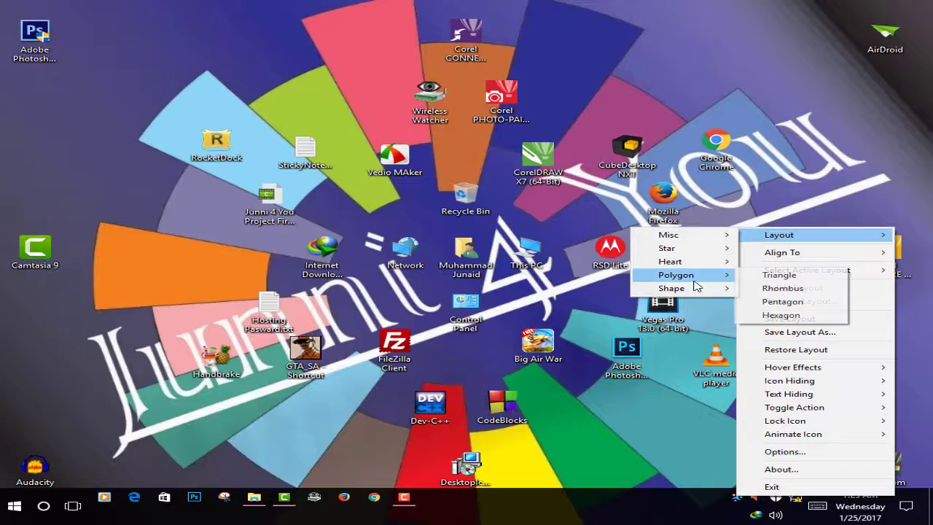
{"action": "left_click", "coordinate": [792, 279]}
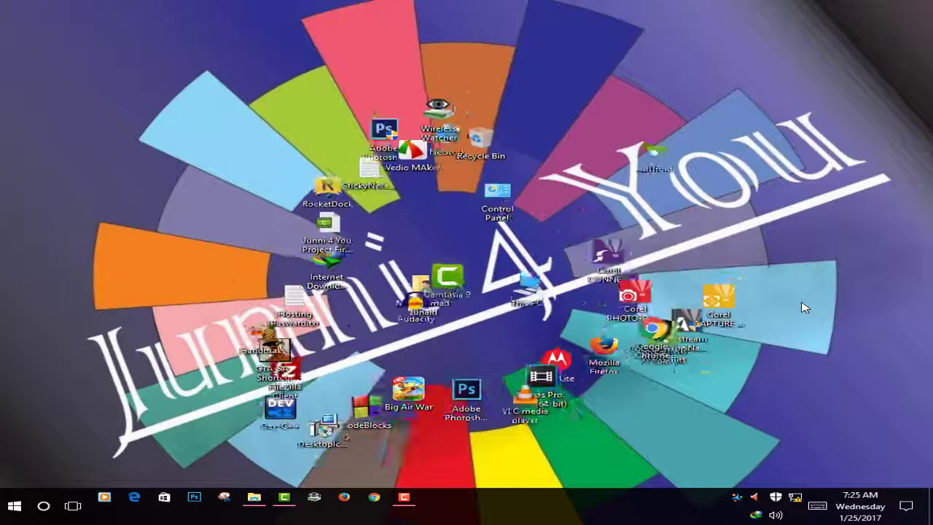
{"action": "right_click", "coordinate": [712, 136]}
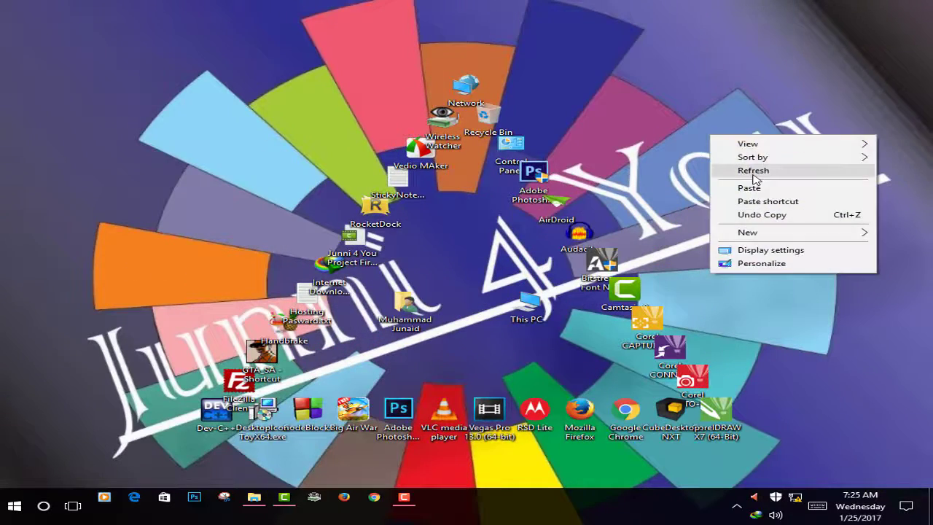
{"action": "left_click", "coordinate": [722, 166]}
{"action": "right_click", "coordinate": [699, 120]}
{"action": "left_click", "coordinate": [725, 151]}
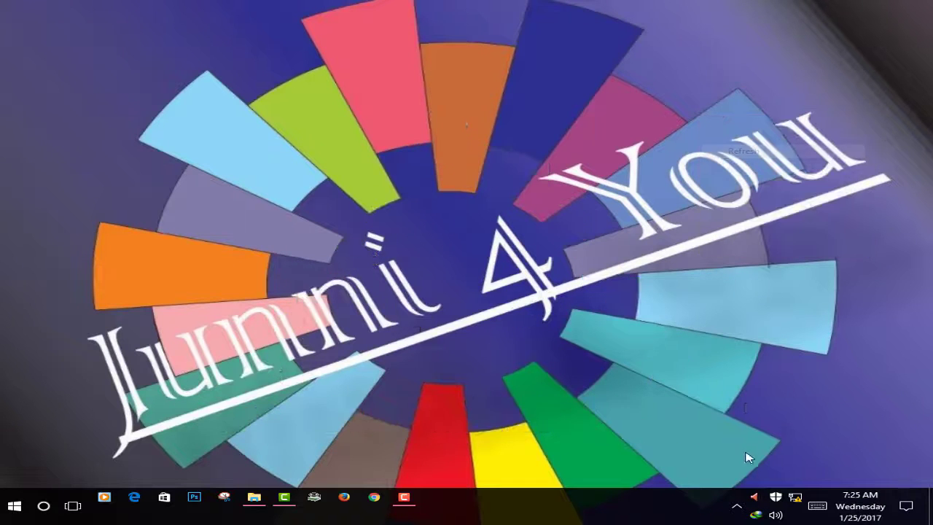
Step: Arrange the desktop icons in a heart shape using the fourth of Desktop Icon Toy's Heart layouts
{"action": "left_click", "coordinate": [734, 505]}
{"action": "right_click", "coordinate": [736, 477]}
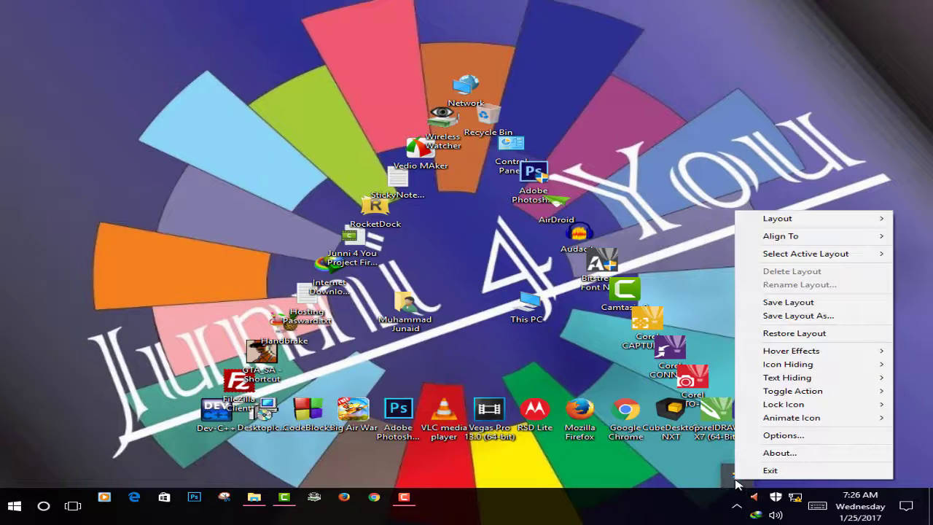
{"action": "mouse_move", "coordinate": [771, 222]}
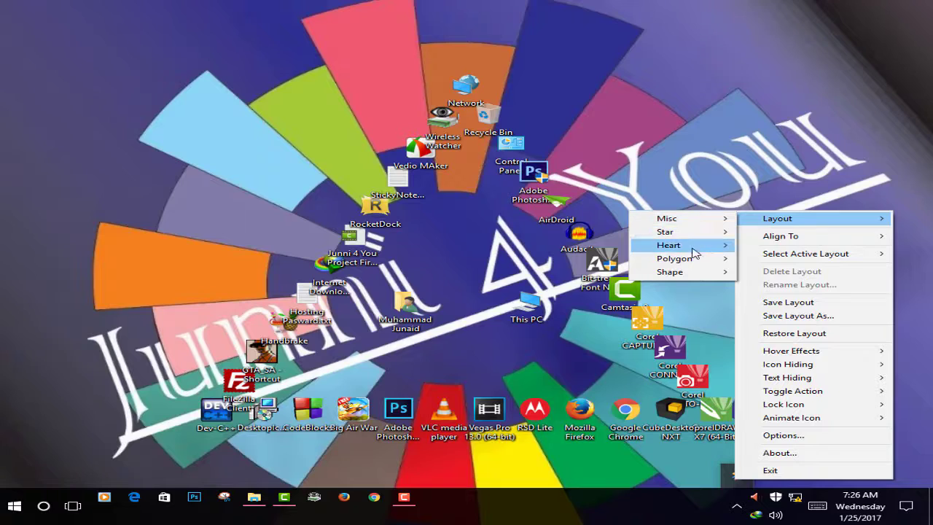
{"action": "mouse_move", "coordinate": [712, 246]}
{"action": "left_click", "coordinate": [783, 285]}
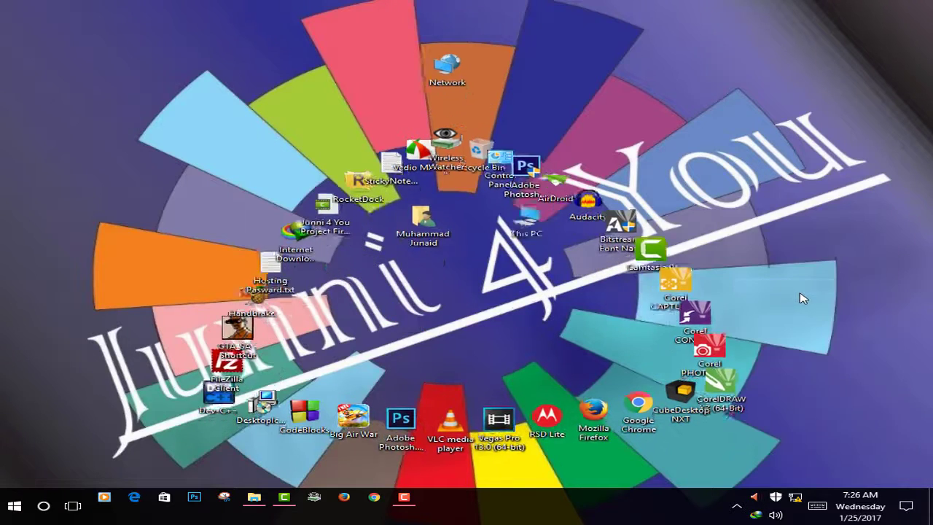
Step: Arrange the desktop icons in Desktop Icon Toy's Pentagon polygon layout
{"action": "left_click", "coordinate": [735, 507]}
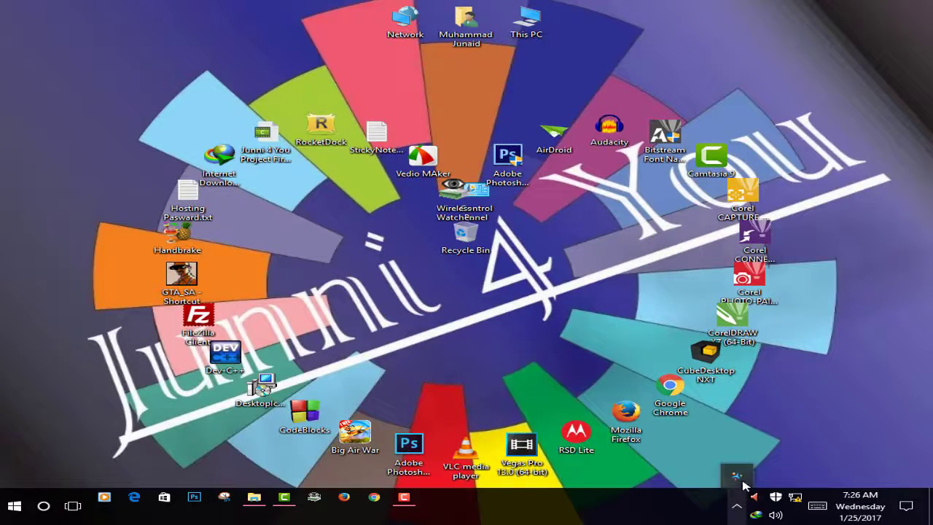
{"action": "right_click", "coordinate": [738, 477]}
{"action": "mouse_move", "coordinate": [781, 213]}
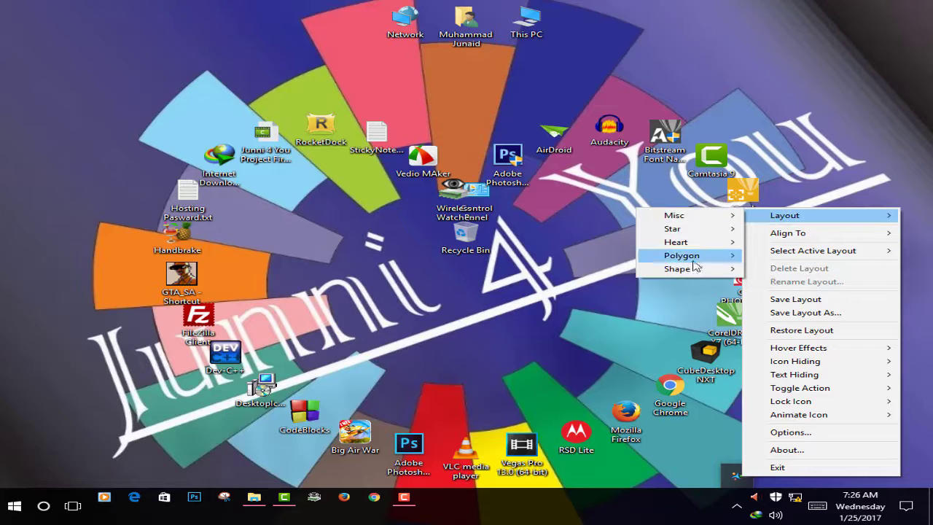
{"action": "mouse_move", "coordinate": [687, 256]}
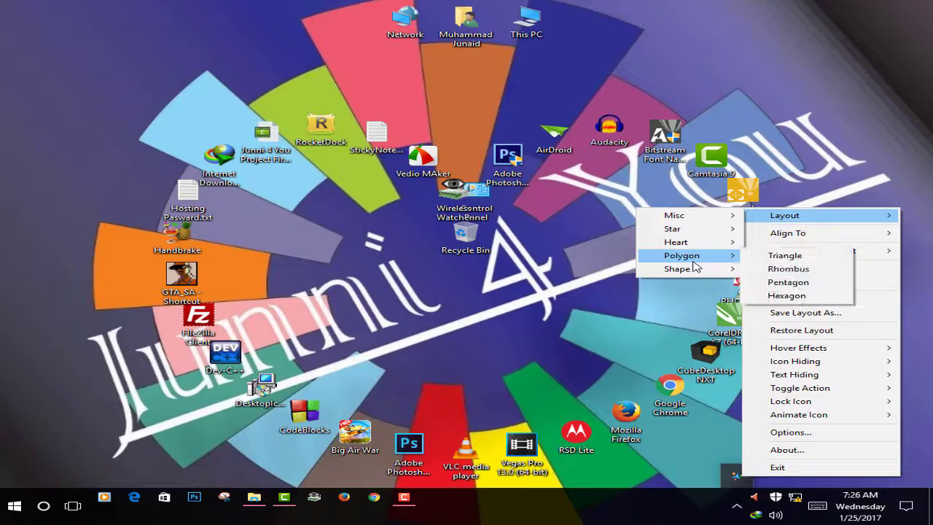
{"action": "left_click", "coordinate": [788, 282]}
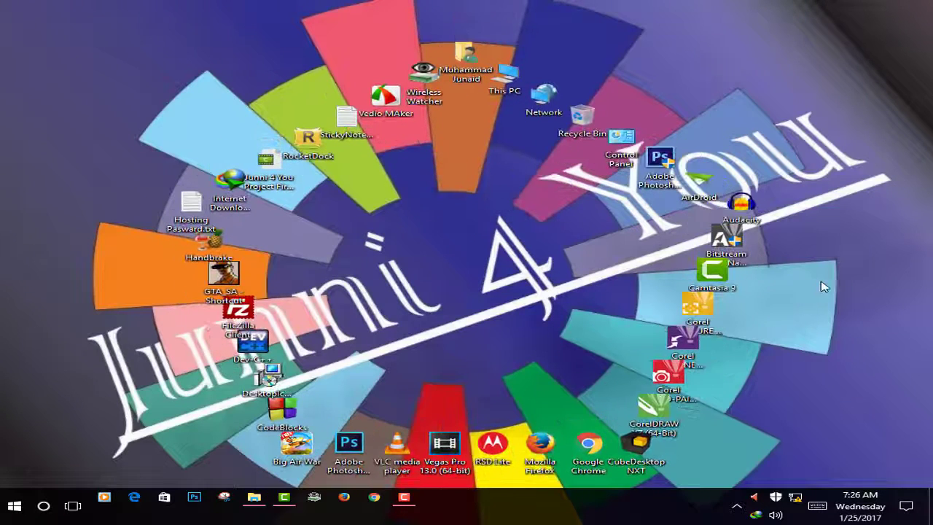
Step: Refresh the Windows desktop several times with the icons in the pentagon arrangement
{"action": "right_click", "coordinate": [869, 202]}
{"action": "left_click", "coordinate": [864, 231]}
{"action": "right_click", "coordinate": [857, 186]}
{"action": "left_click", "coordinate": [853, 221]}
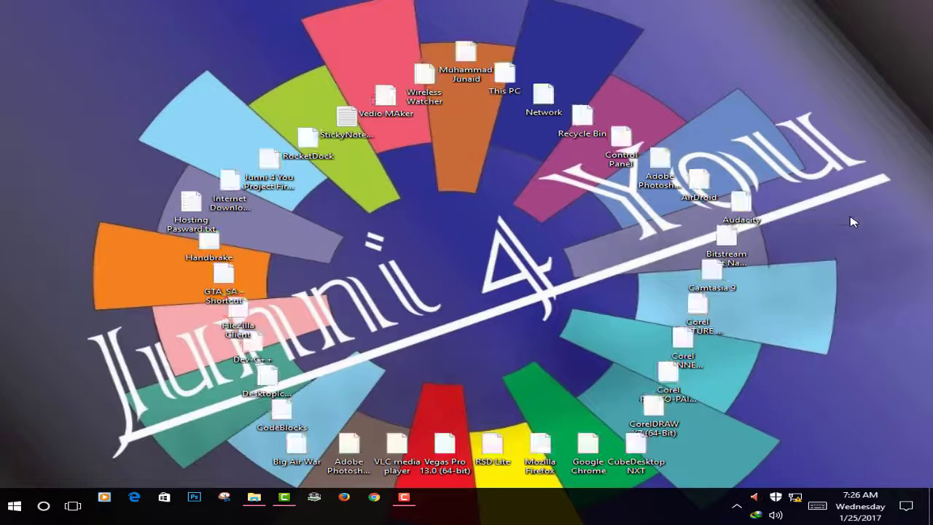
{"action": "right_click", "coordinate": [853, 192]}
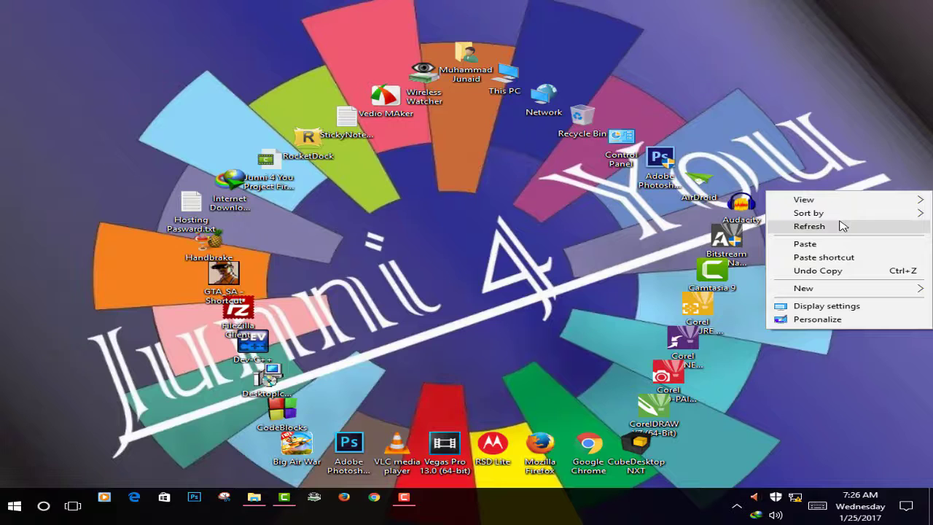
{"action": "left_click", "coordinate": [842, 226]}
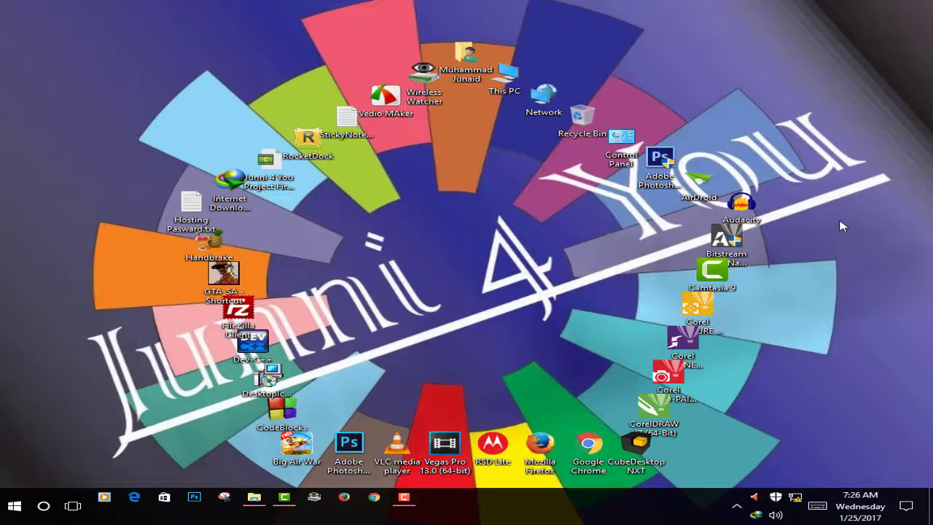
{"action": "right_click", "coordinate": [842, 165]}
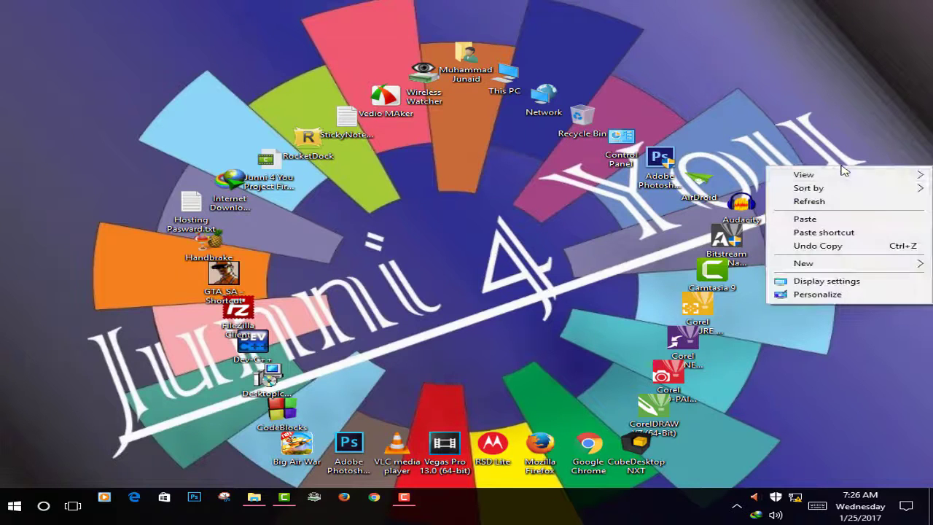
{"action": "left_click", "coordinate": [808, 201]}
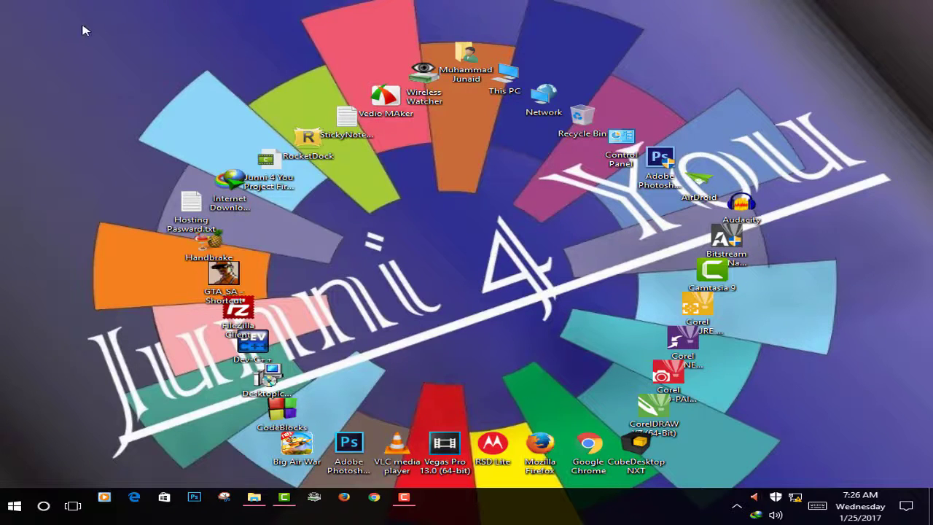